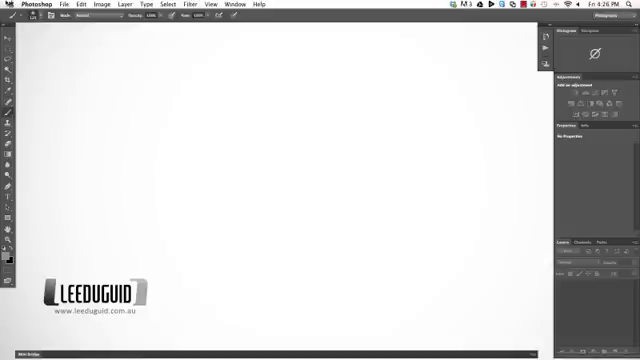
Step: Show About This Mac, revealing the 3.4 GHz Intel Core i7 and 8 GB memory
{"action": "left_click", "coordinate": [7, 4]}
{"action": "left_click", "coordinate": [30, 13]}
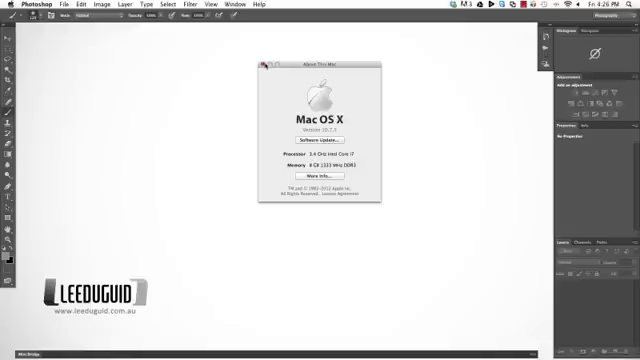
Step: Close About This Mac and open the recent raw file _MG_5551.CR2 through Camera Raw
{"action": "left_click", "coordinate": [262, 65]}
{"action": "left_click", "coordinate": [65, 4]}
{"action": "mouse_move", "coordinate": [84, 52]}
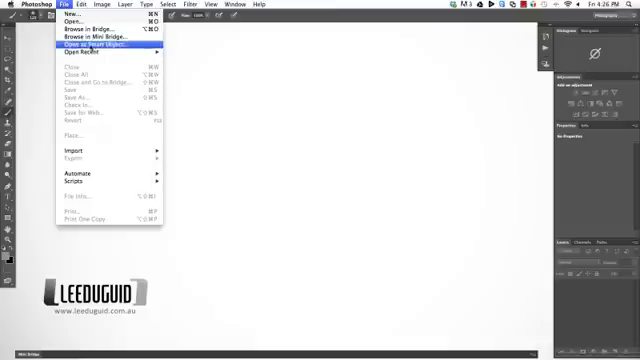
{"action": "left_click", "coordinate": [186, 59]}
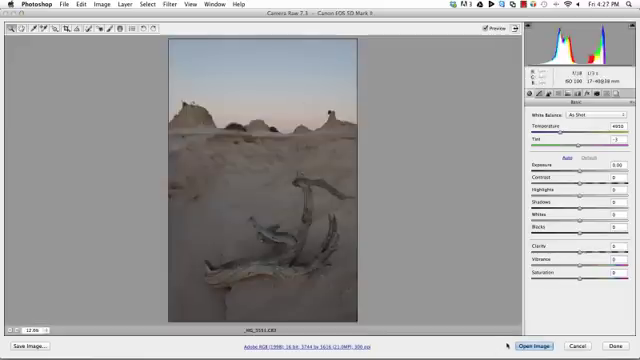
{"action": "left_click", "coordinate": [533, 346]}
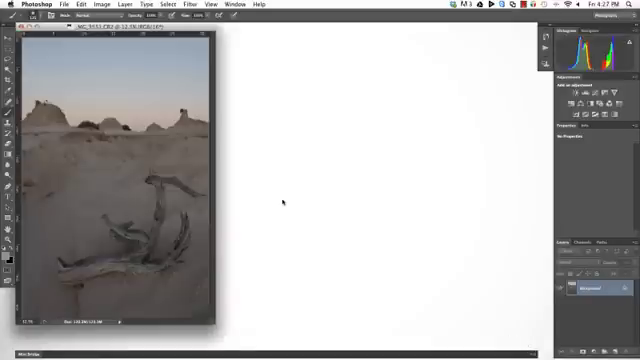
Step: Run Nik Software's Silver Efex Pro 2 and apply one of several black-and-white presets tried
{"action": "left_click", "coordinate": [163, 5]}
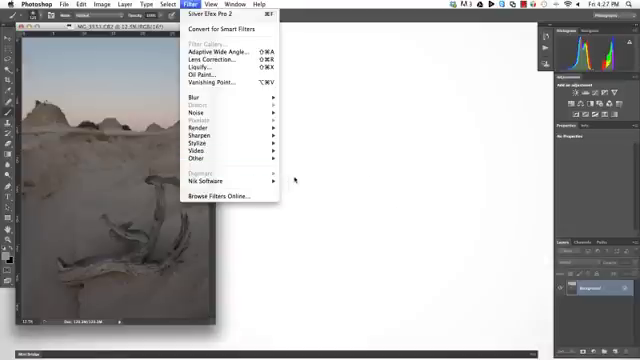
{"action": "mouse_move", "coordinate": [215, 181]}
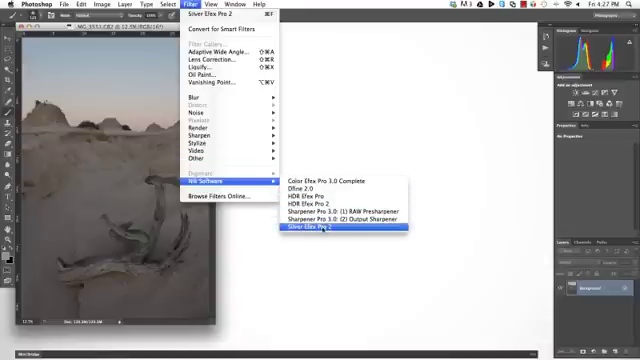
{"action": "left_click", "coordinate": [322, 227]}
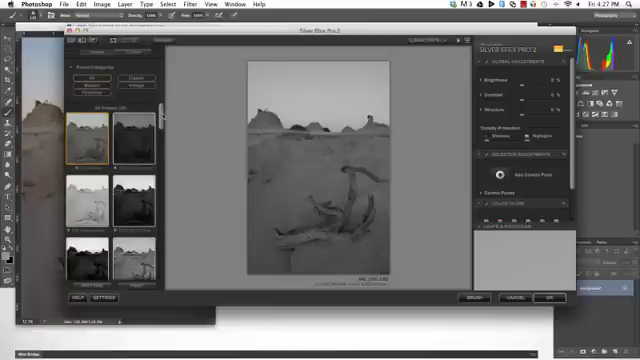
{"action": "scroll", "coordinate": [137, 148], "scroll_direction": "down", "scroll_amount": 3}
{"action": "scroll", "coordinate": [110, 160], "scroll_direction": "down", "scroll_amount": 2}
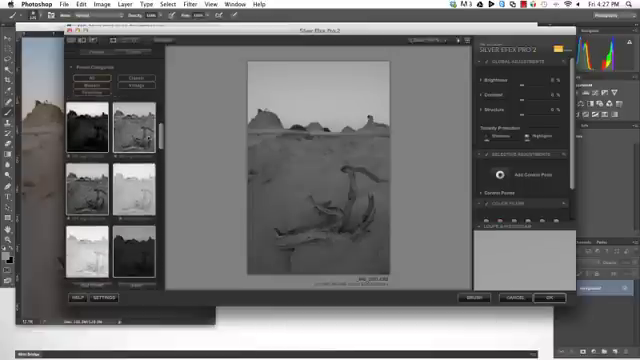
{"action": "left_click", "coordinate": [90, 190]}
{"action": "left_click", "coordinate": [90, 193]}
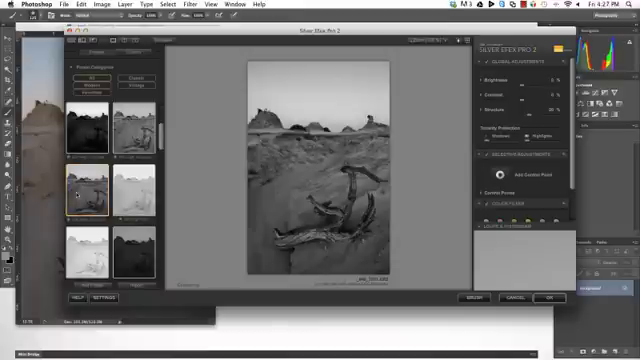
{"action": "left_click", "coordinate": [137, 140]}
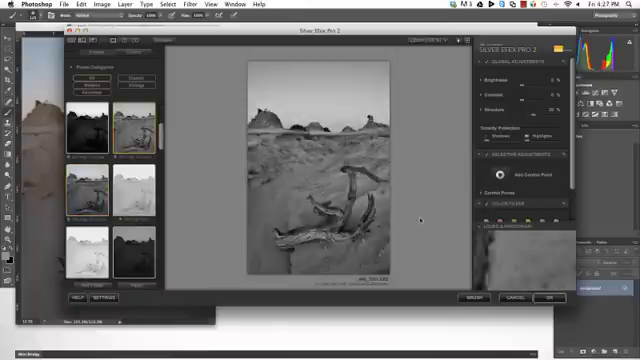
{"action": "left_click", "coordinate": [552, 298]}
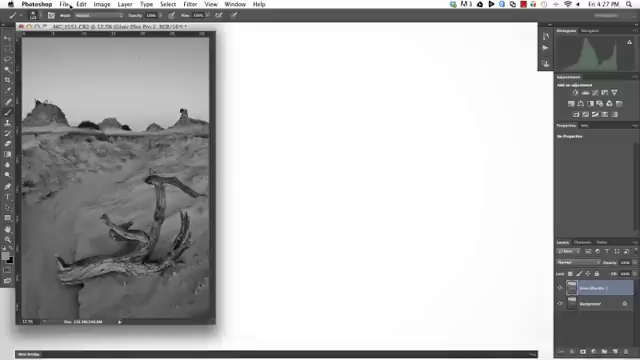
Step: Close the black-and-white driftwood image with Don't Save
{"action": "left_click", "coordinate": [25, 26]}
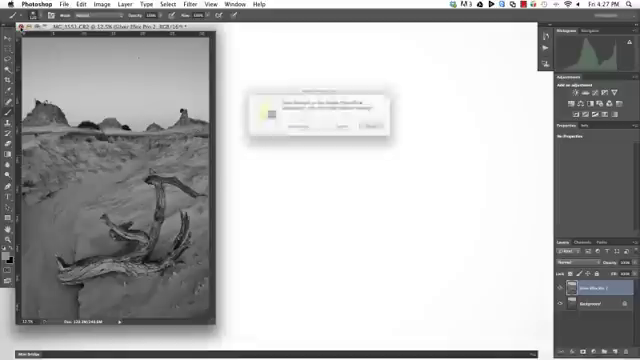
{"action": "left_click", "coordinate": [283, 130]}
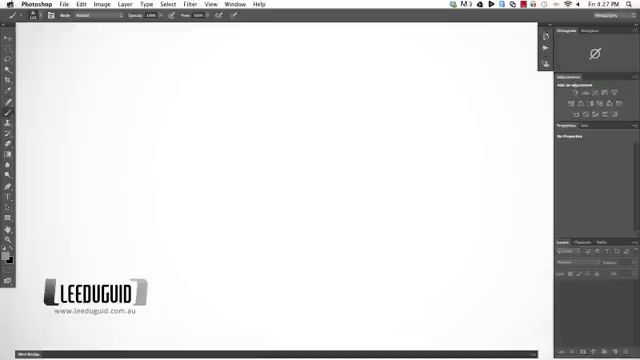
{"action": "left_click", "coordinate": [64, 4]}
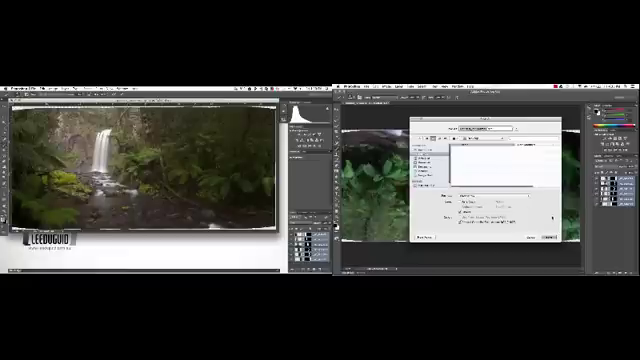
Step: Save As the waterfall panorama to the chosen folder, confirming Maximize Compatibility
{"action": "left_click", "coordinate": [31, 88]}
{"action": "key", "text": "Return"}
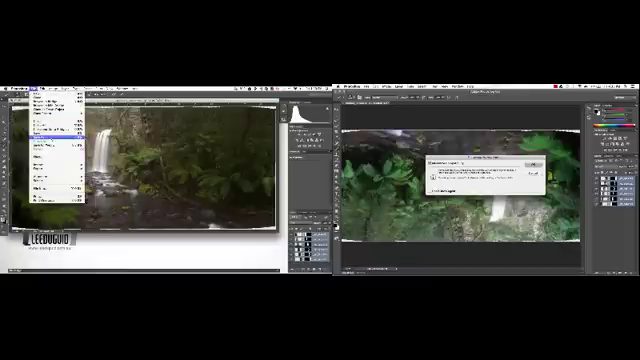
{"action": "left_click", "coordinate": [45, 126]}
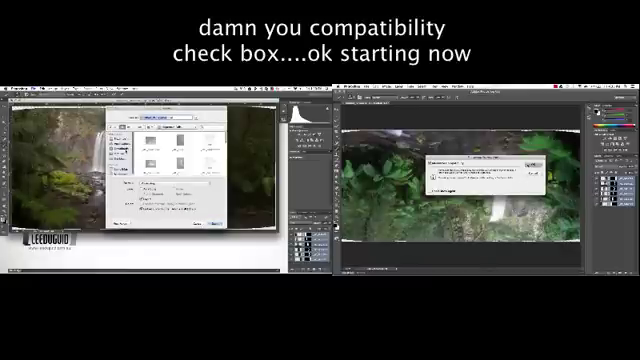
{"action": "left_click", "coordinate": [118, 158]}
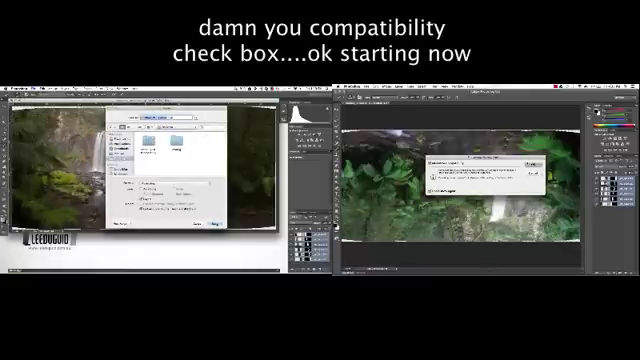
{"action": "key", "text": "Return"}
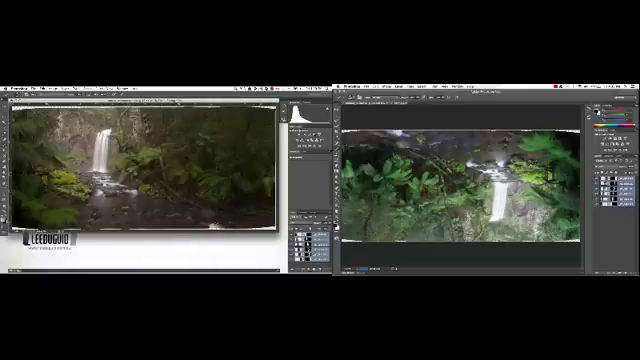